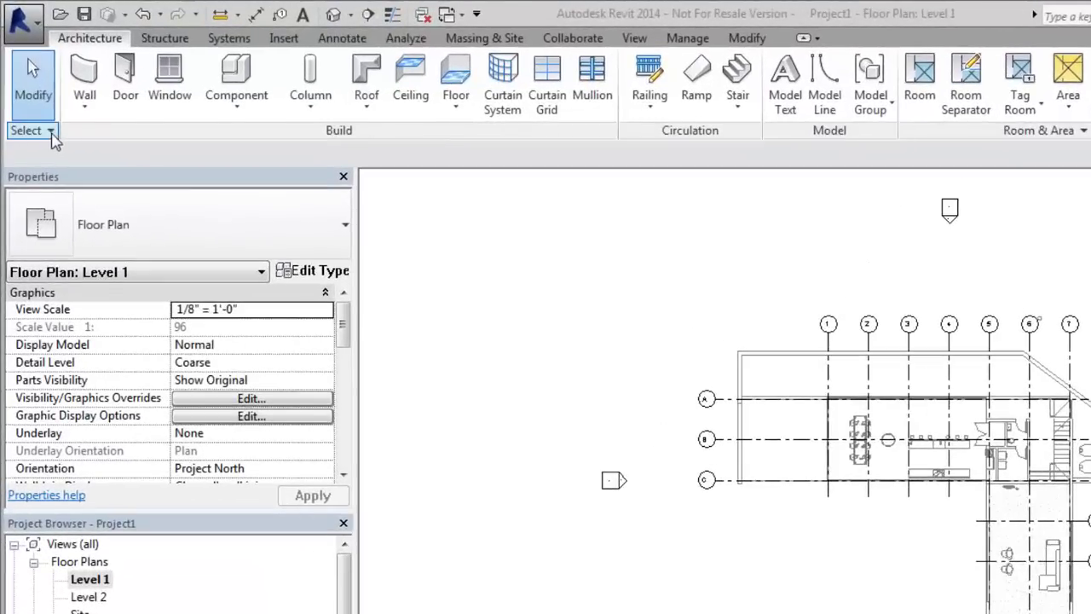
- Select the linked sample project RVT model in the Level 1 floor plan
left_click(34, 91)
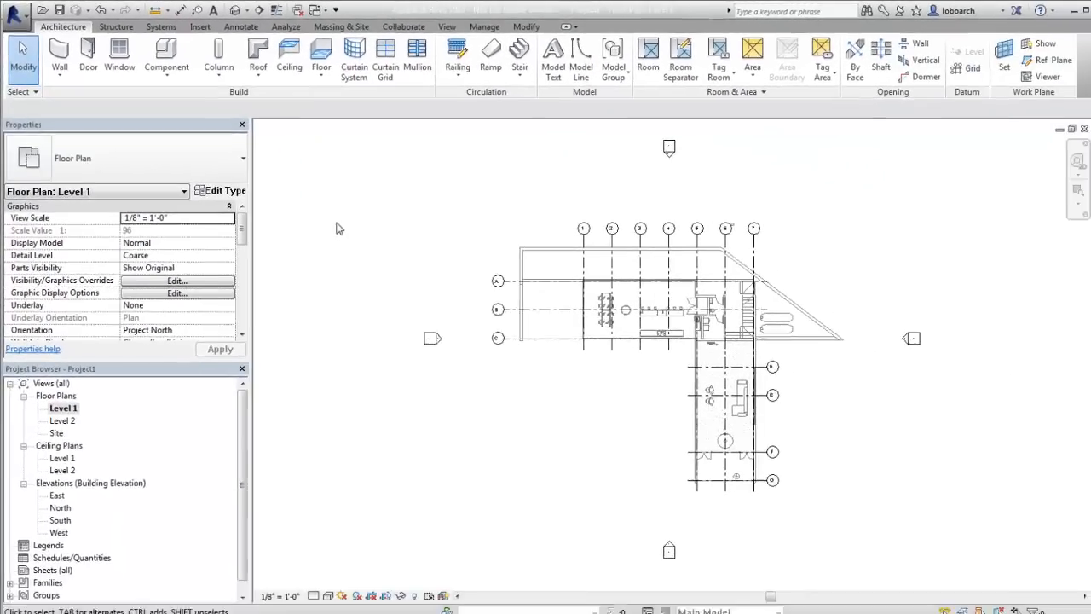
- Deselect the linked model and uncheck Select links in the Select panel dropdown
left_click(514, 265)
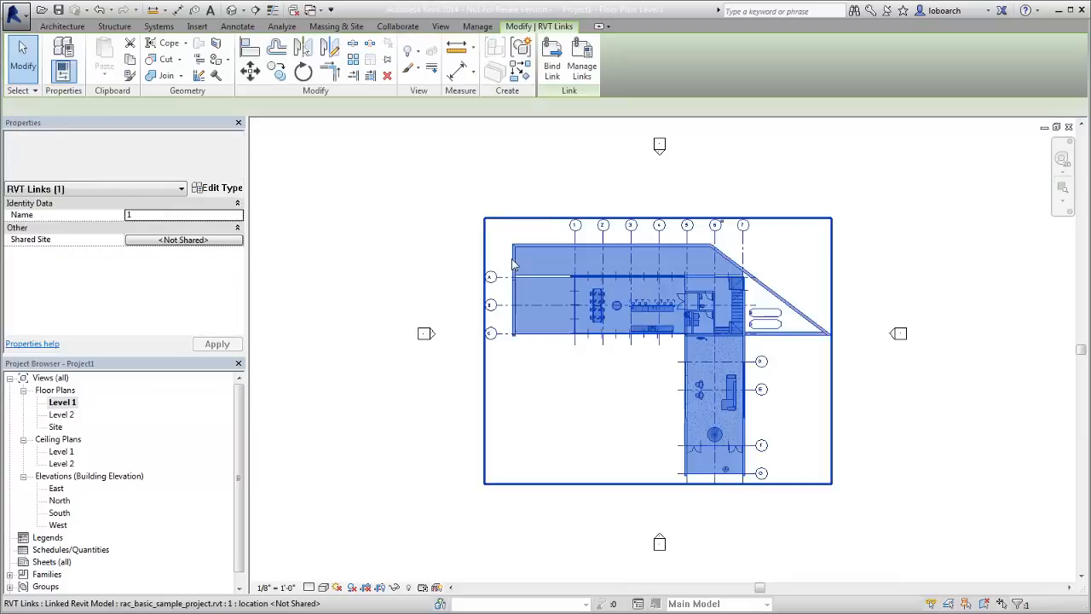
key("Escape")
left_click(23, 90)
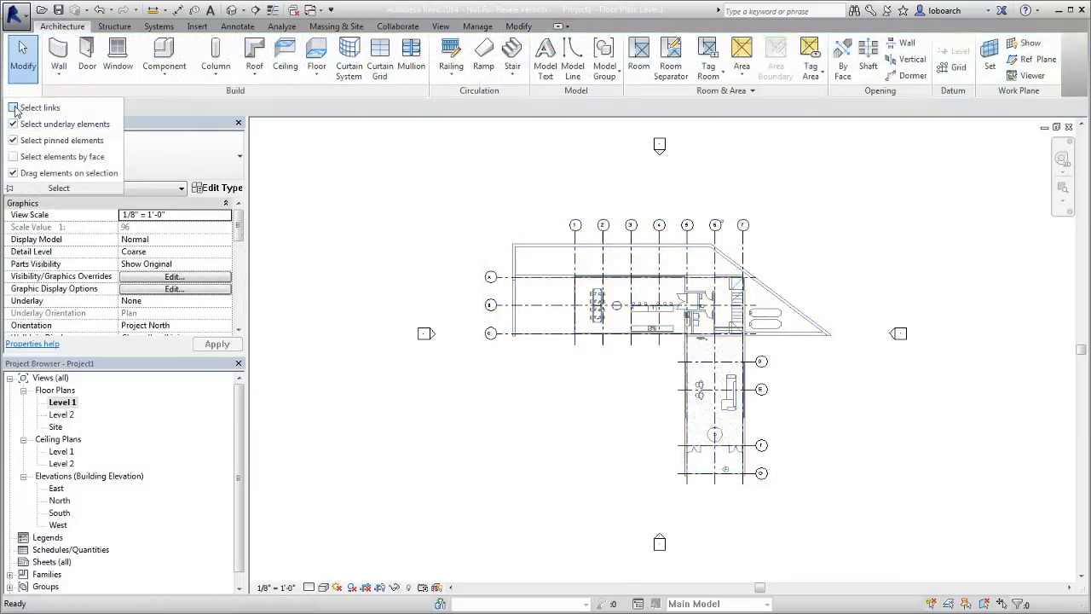
left_click(14, 108)
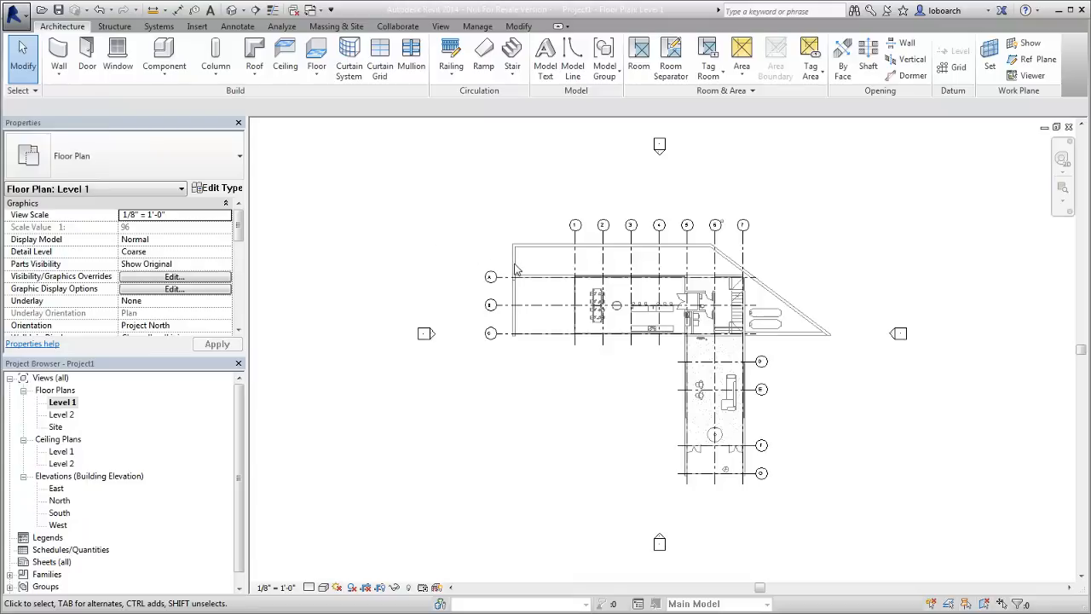
left_click(26, 91)
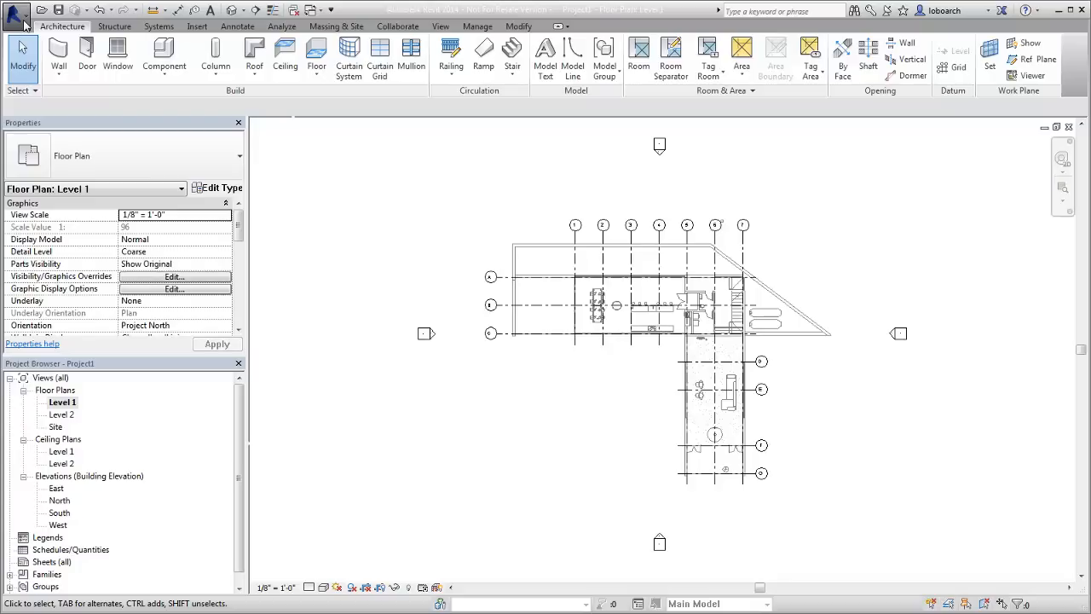
- Open the Options dialog from the application menu
left_click(24, 24)
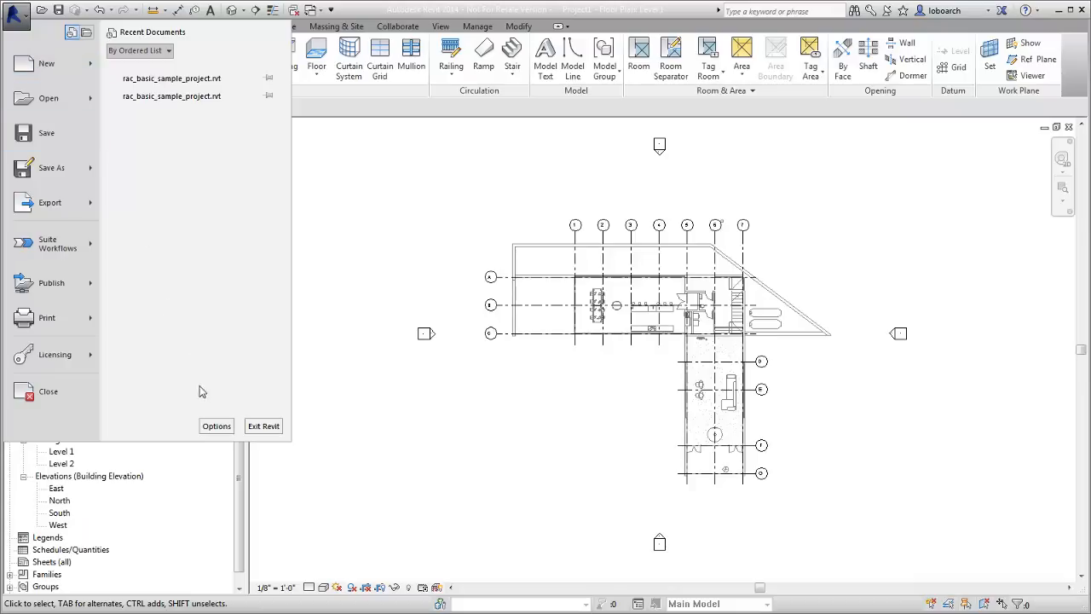
left_click(217, 426)
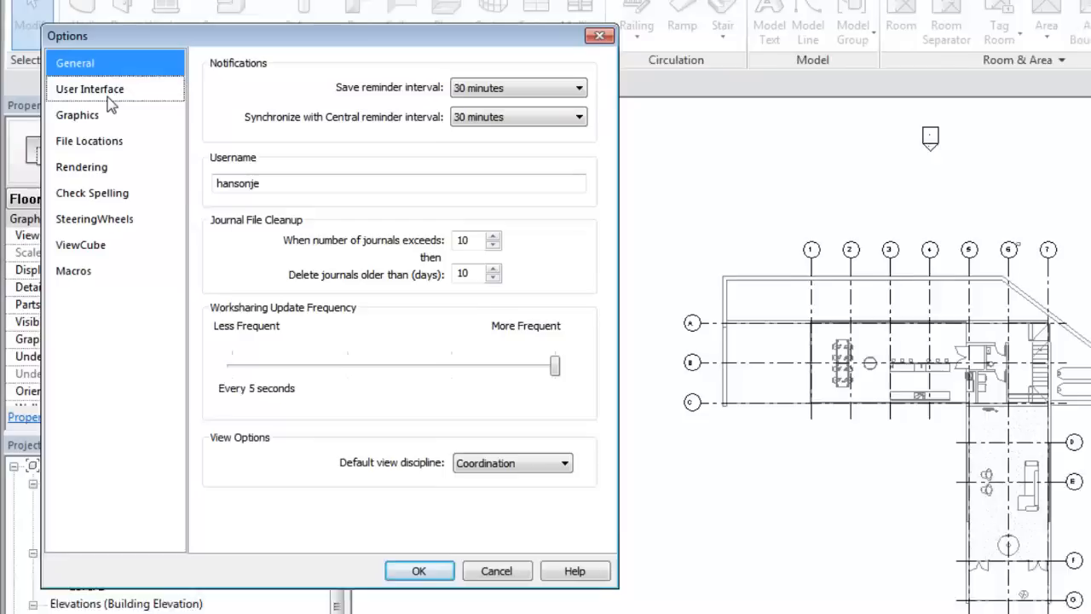
- Open Customize Double-click Settings from the User Interface options page
left_click(111, 92)
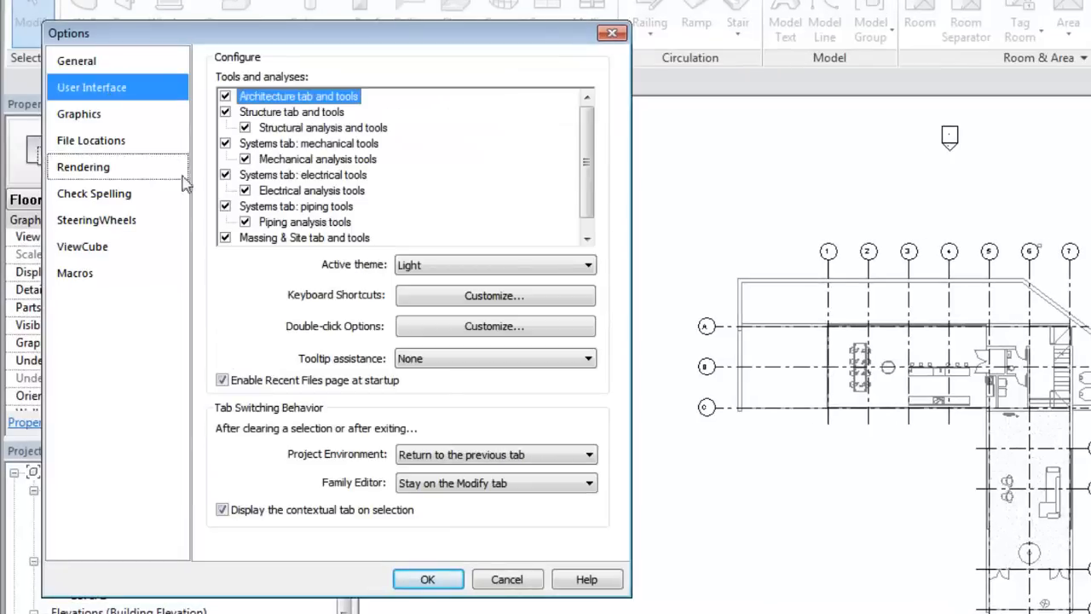
left_click(424, 331)
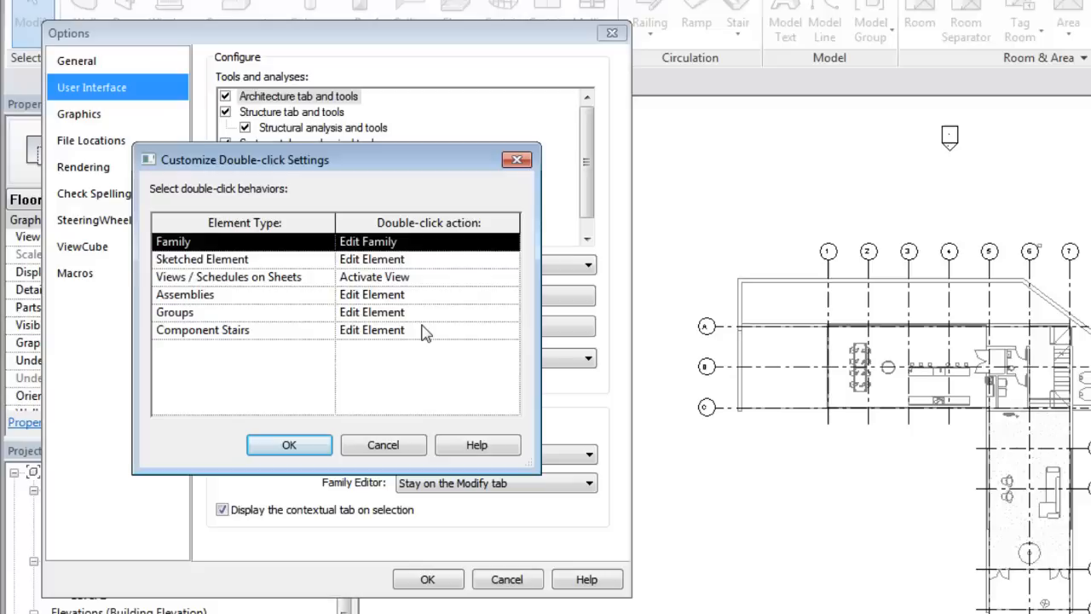